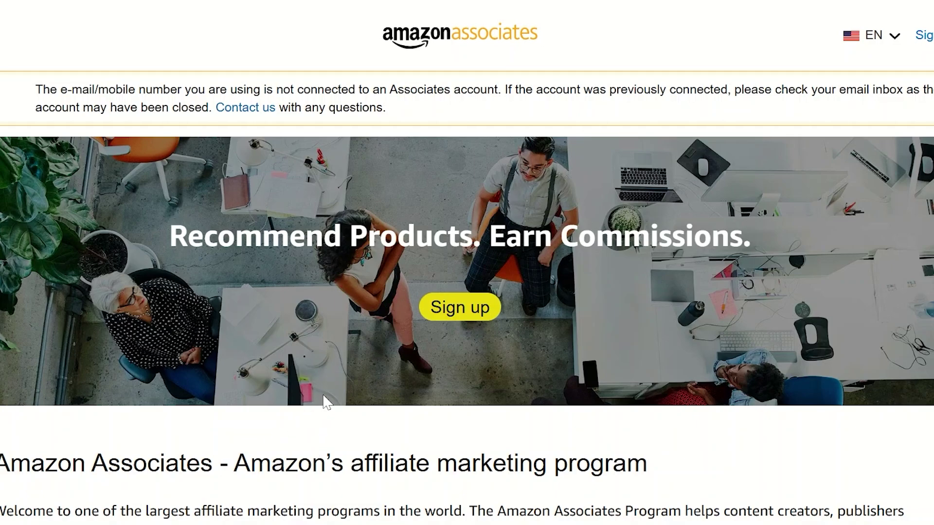
scroll(325, 402, down, 3)
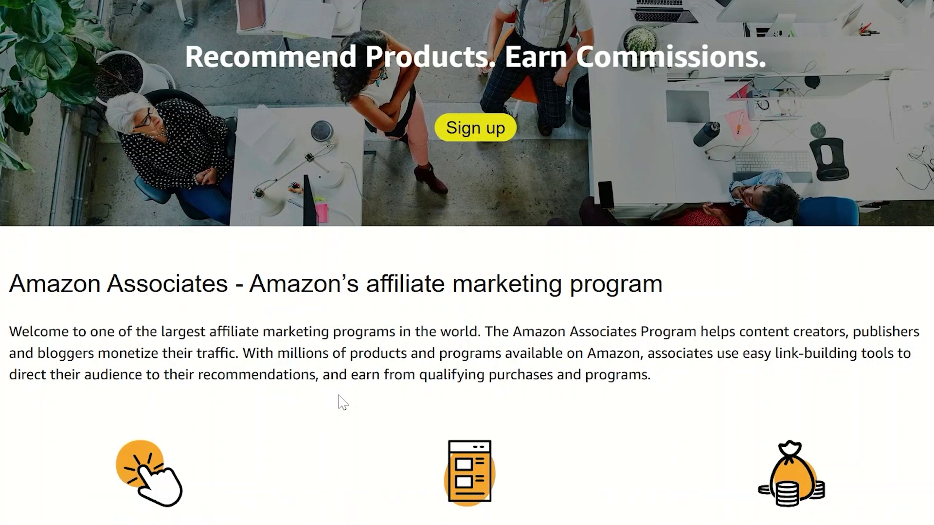
scroll(342, 401, down, 3)
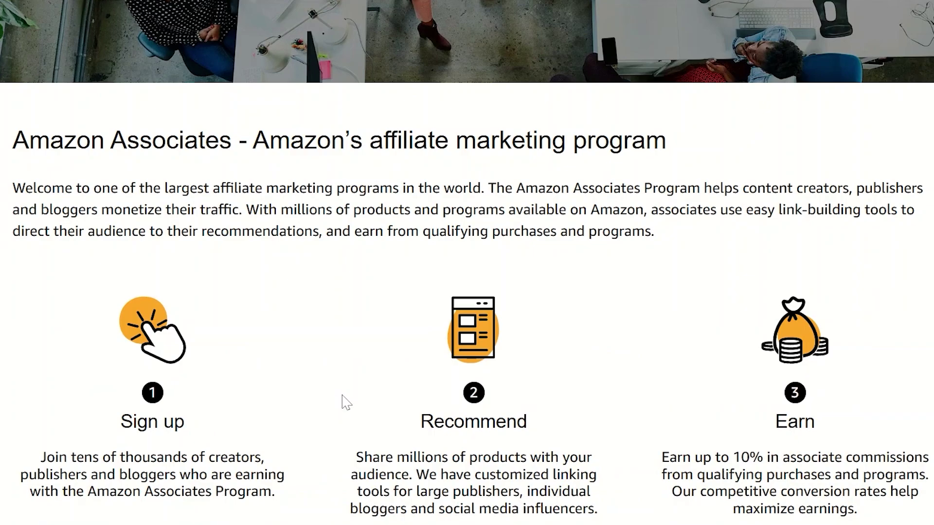
scroll(345, 402, down, 3)
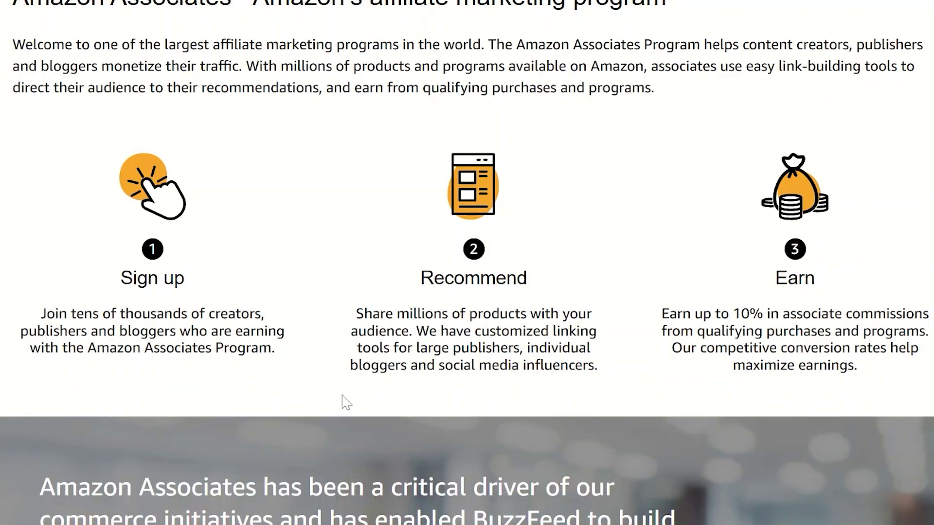
scroll(342, 395, down, 2)
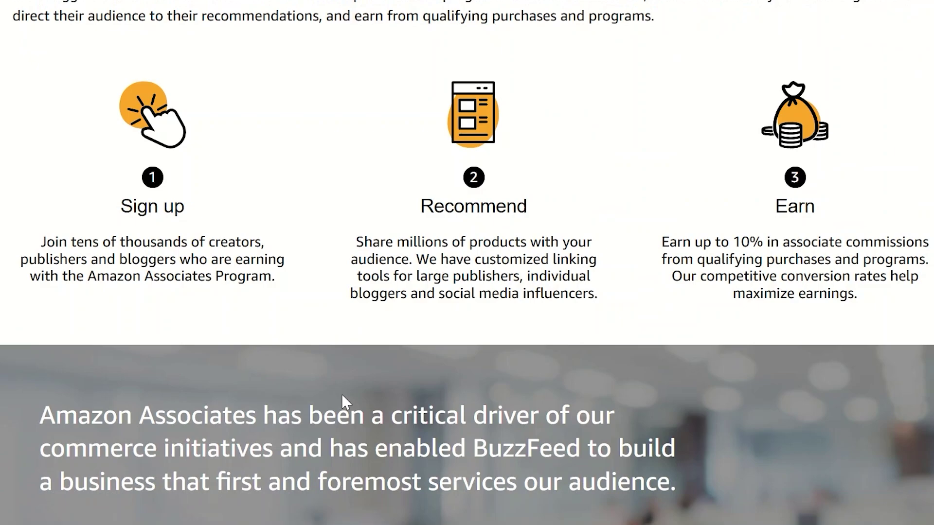
scroll(342, 394, down, 11)
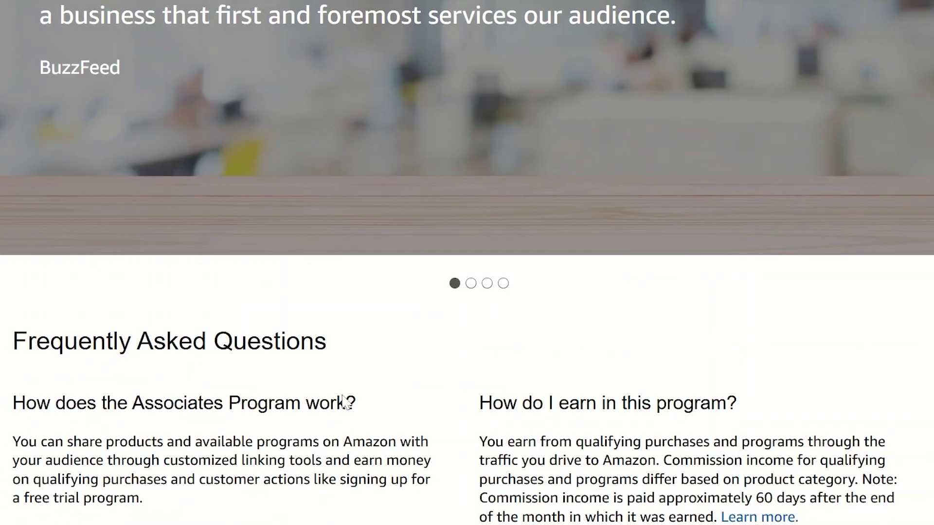
scroll(348, 400, down, 4)
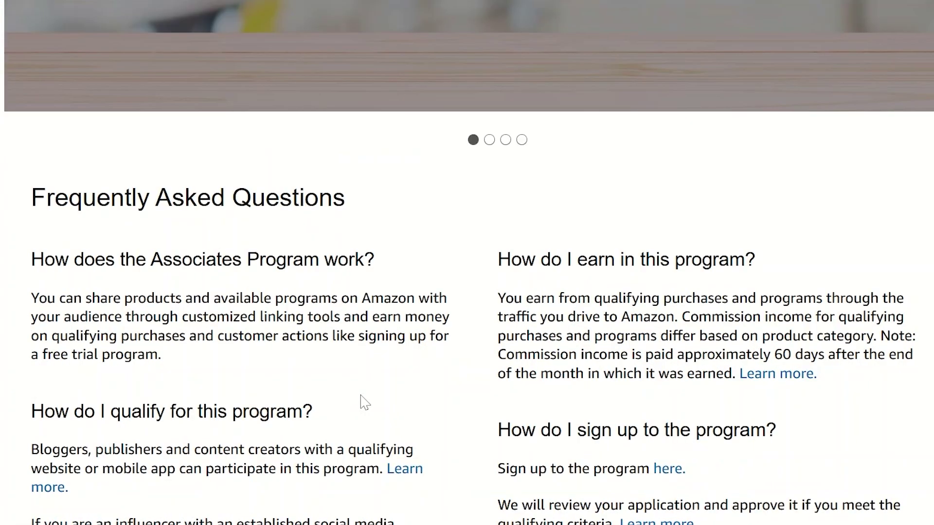
scroll(365, 402, down, 2)
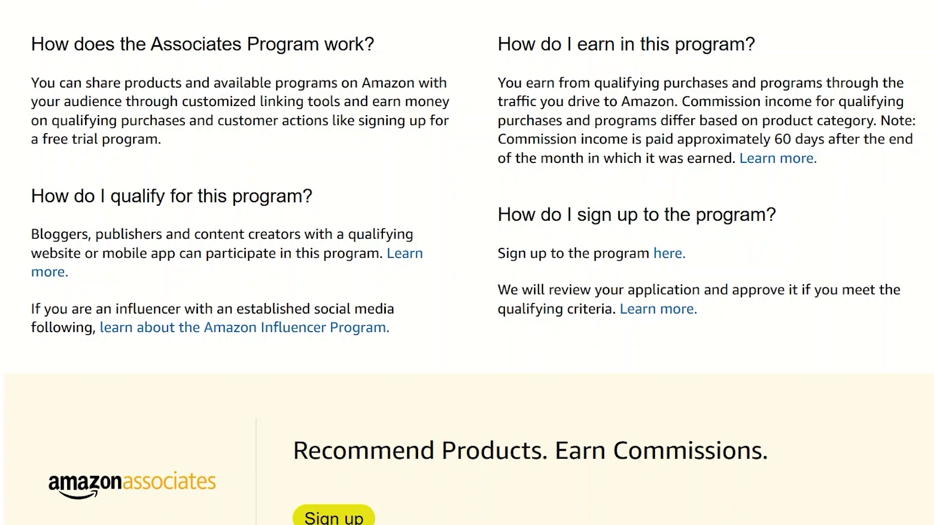
scroll(467, 262, up, 15)
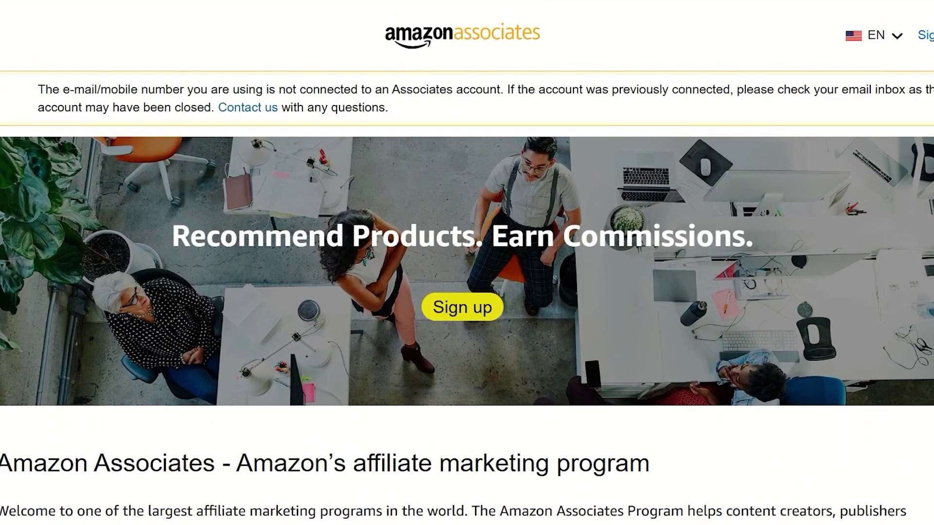
Start the Associates sign-up and autofill the payee name and address from saved details
click(462, 315)
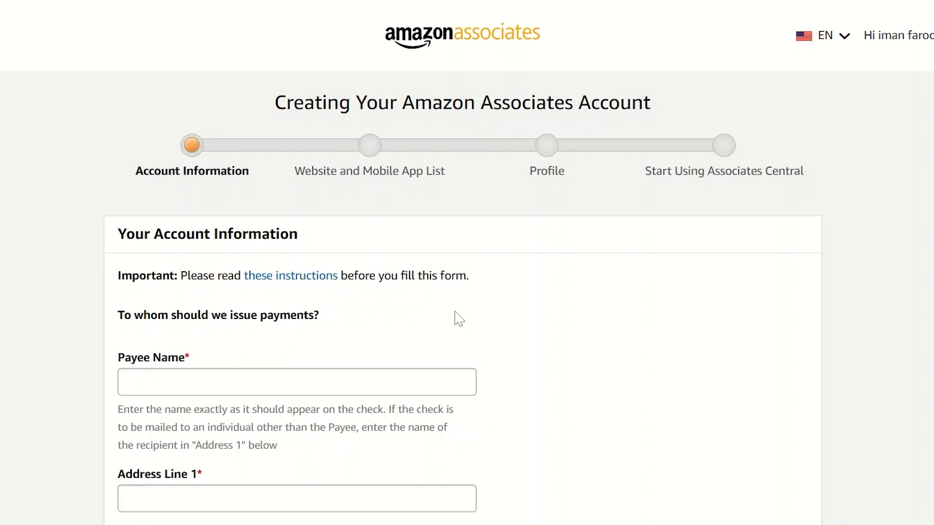
click(297, 382)
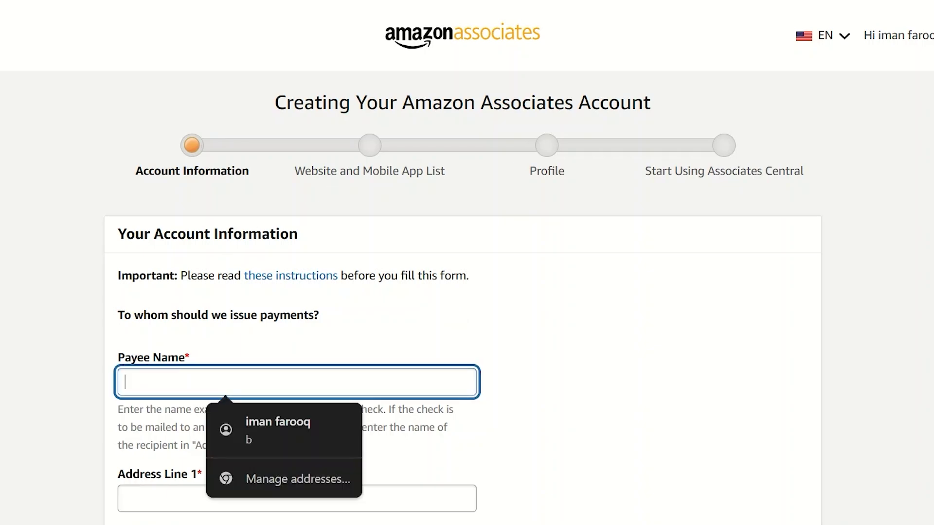
scroll(467, 263, down, 4)
scroll(312, 173, down, 2)
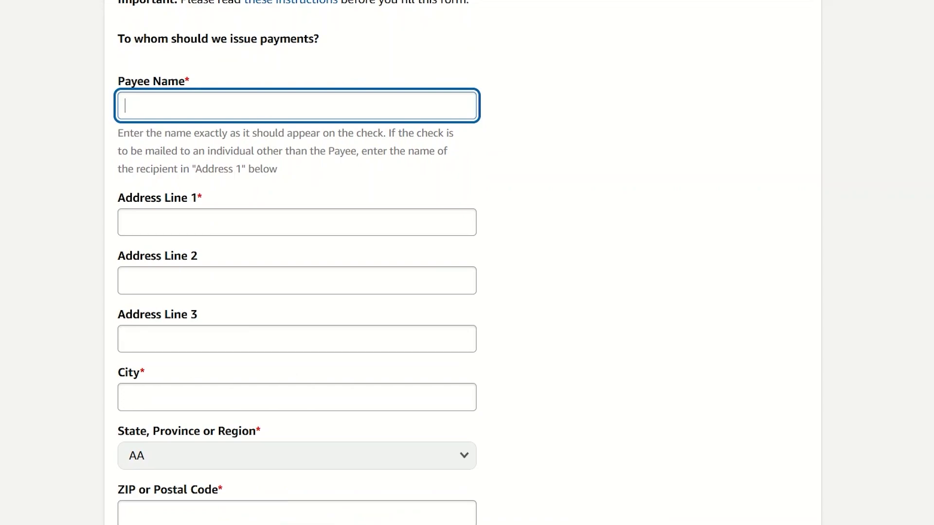
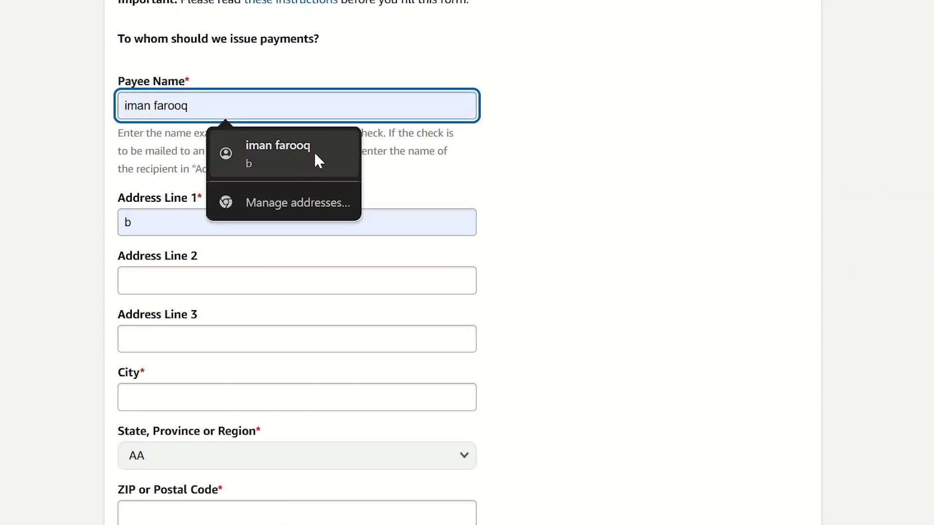
click(314, 151)
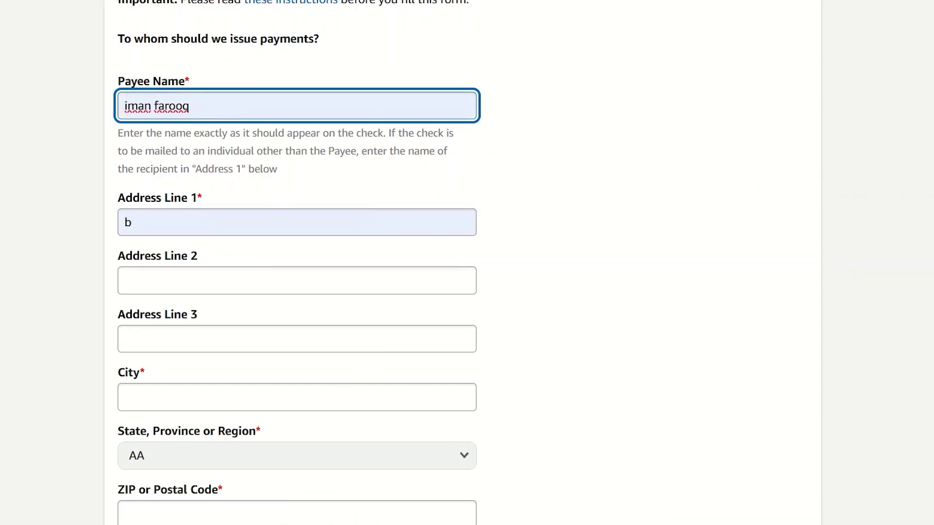
Fill in the payee's city, postal code and state/region
click(341, 397)
click(263, 437)
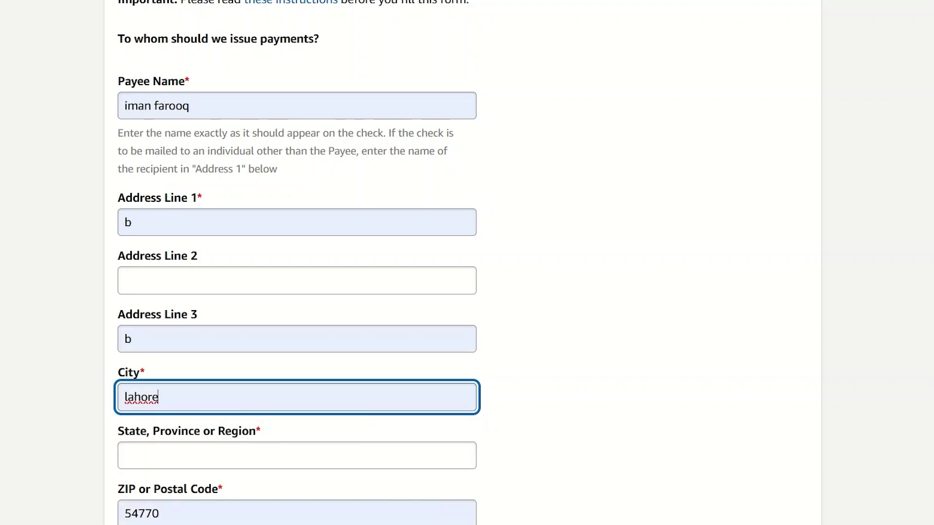
key(Tab)
text(punjab)
scroll(535, 421, down, 7)
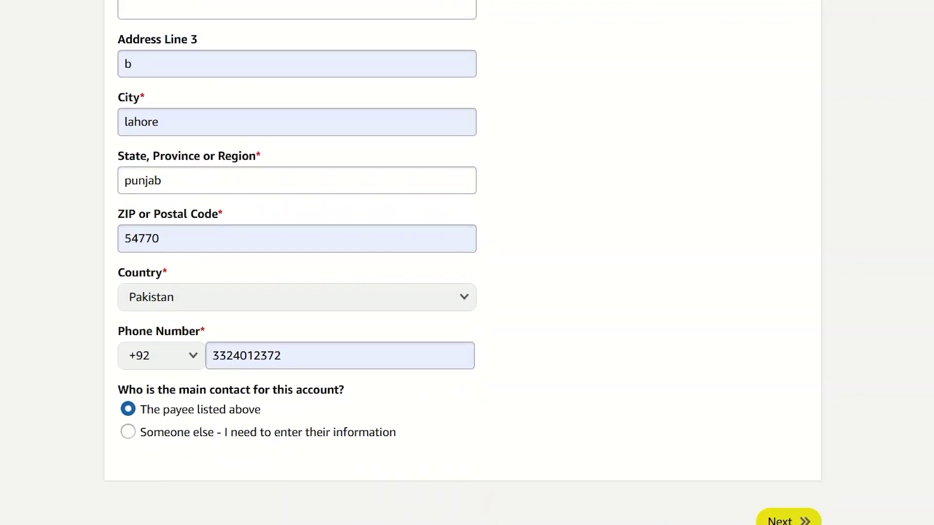
Continue to the Websites step and begin entering a website address
click(802, 451)
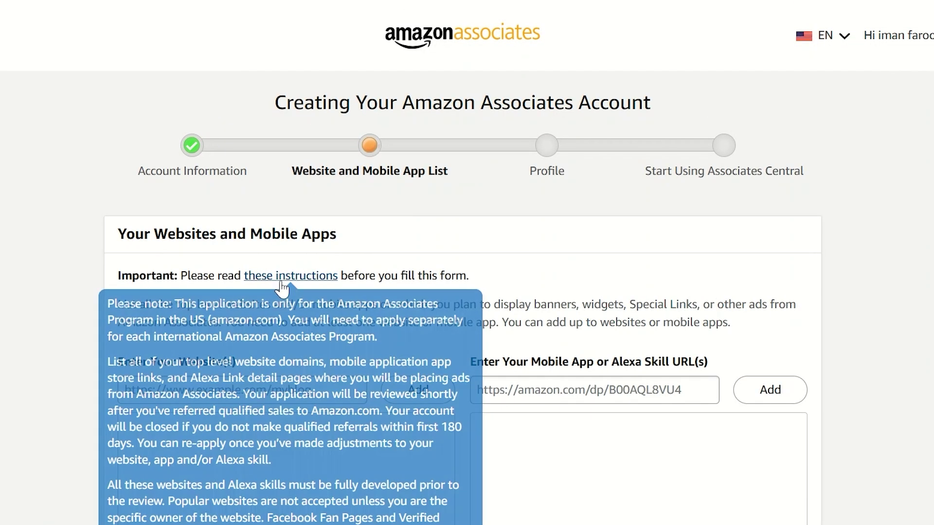
scroll(467, 262, down, 5)
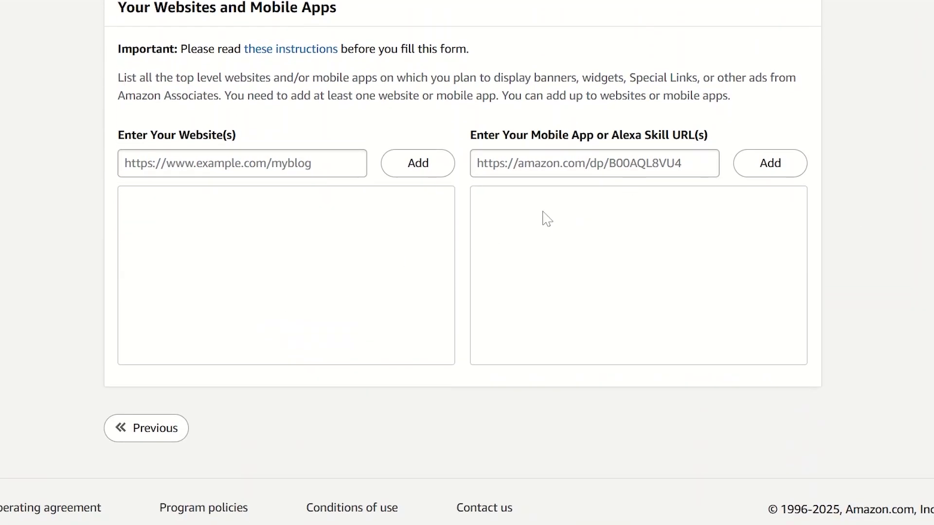
click(223, 163)
text(www.)
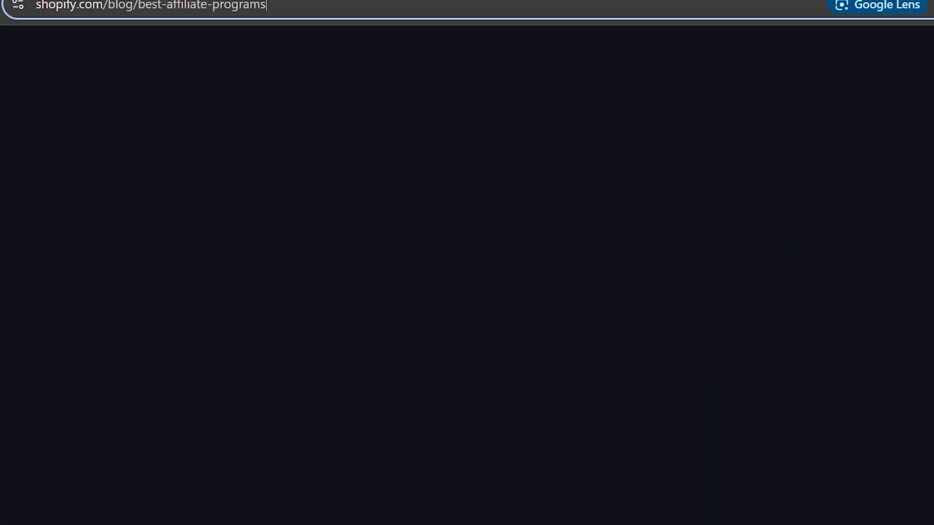
Copy the Shopify best-affiliate-programs blog URL and add it to the website list
click(253, 8)
key(ctrl+c)
right_click(252, 8)
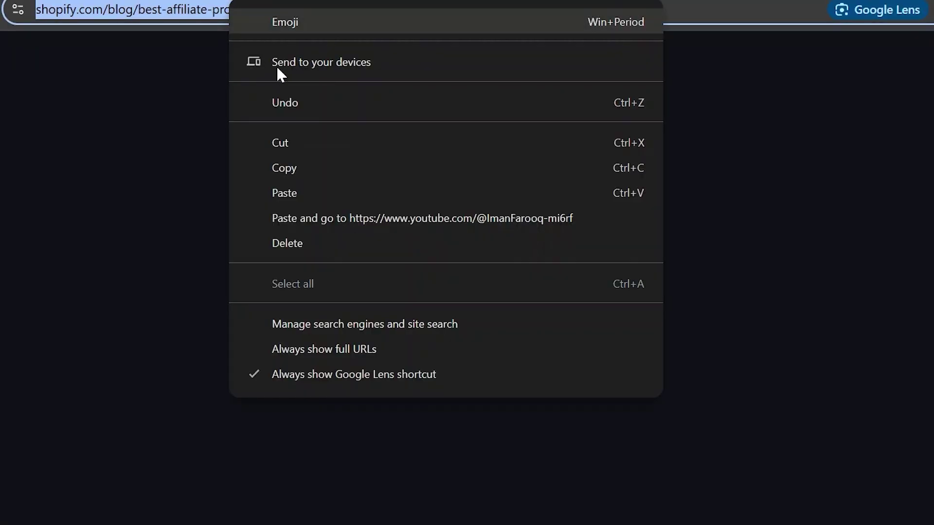
key(Escape)
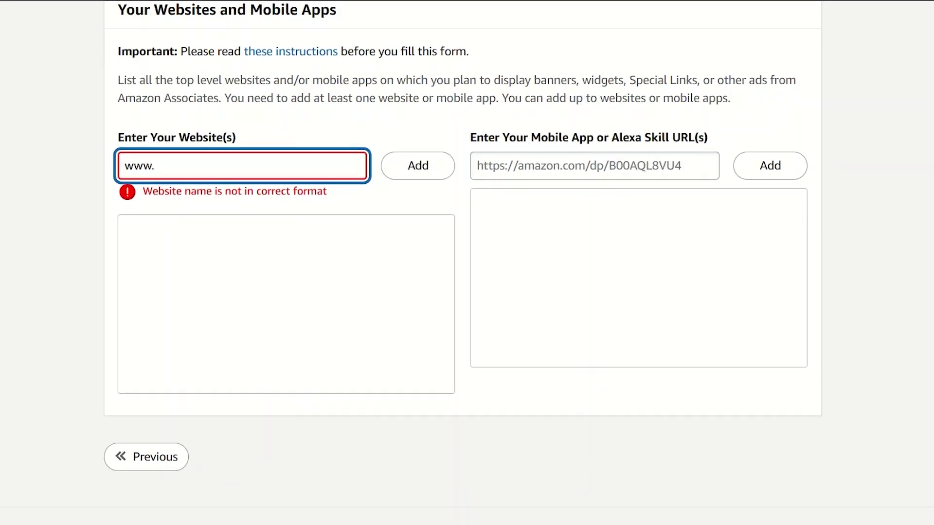
key(BackSpace)
key(BackSpace)
key(BackSpace)
key(BackSpace)
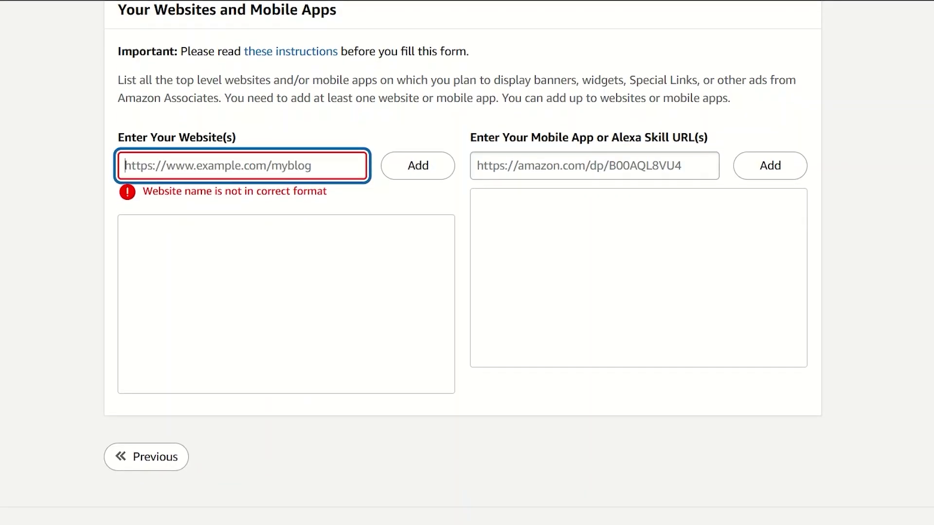
key(ctrl+v)
click(427, 172)
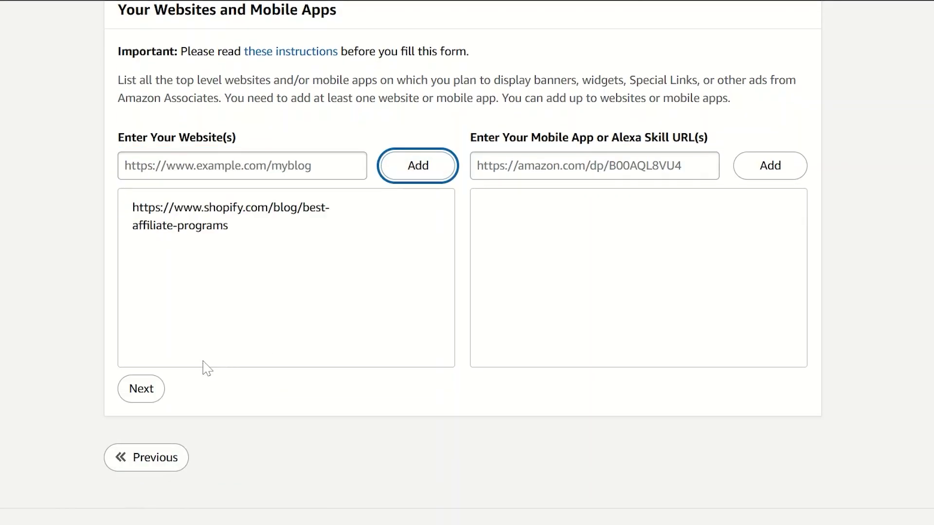
Continue and answer No to the children-under-13 question
click(145, 388)
scroll(73, 462, up, 1)
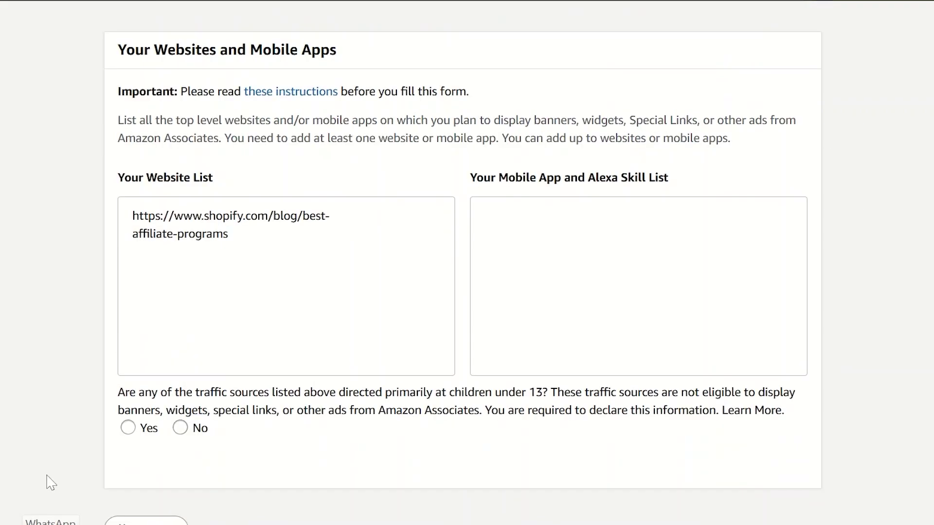
click(191, 430)
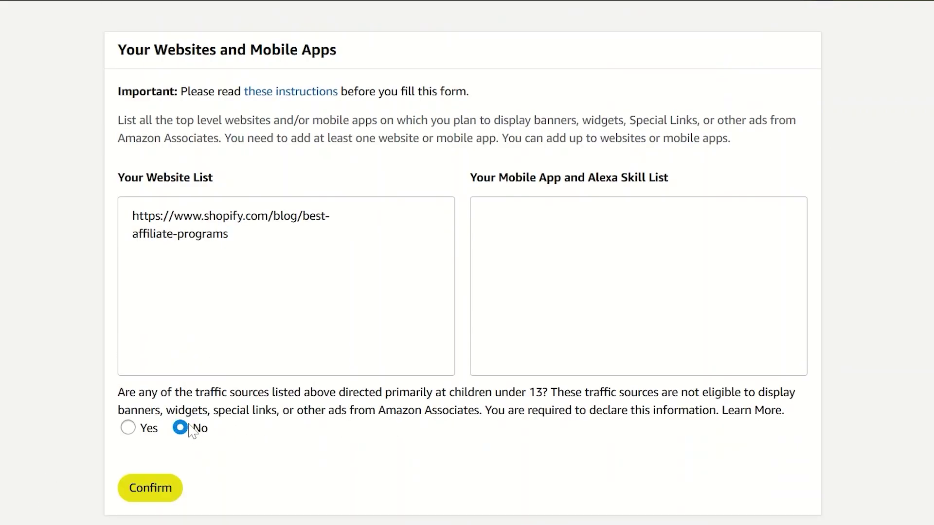
On the Profile form, describe the content as 'health and fitness' with type Blog
click(174, 494)
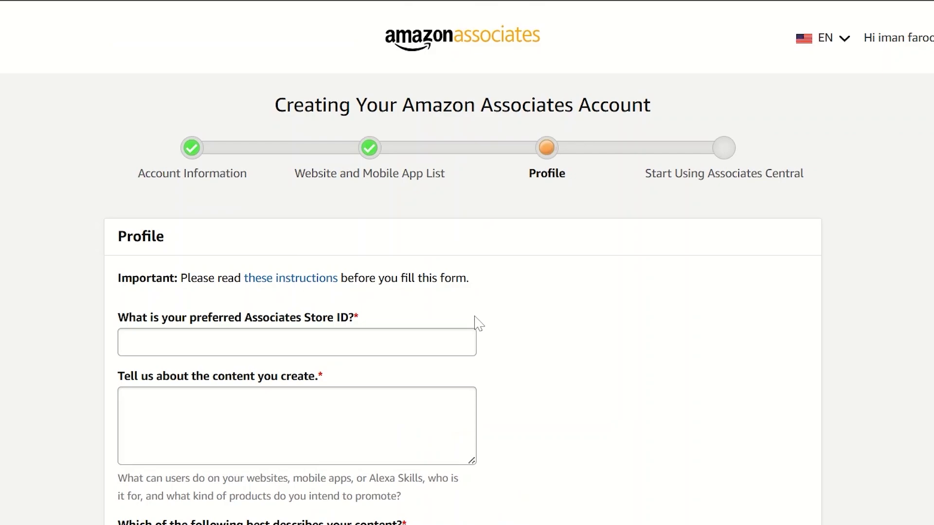
scroll(467, 292, down, 3)
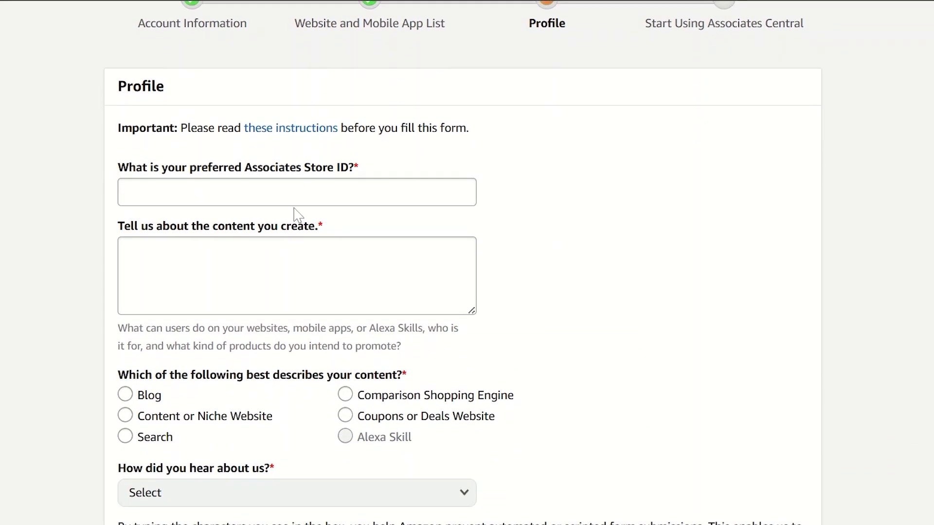
click(297, 258)
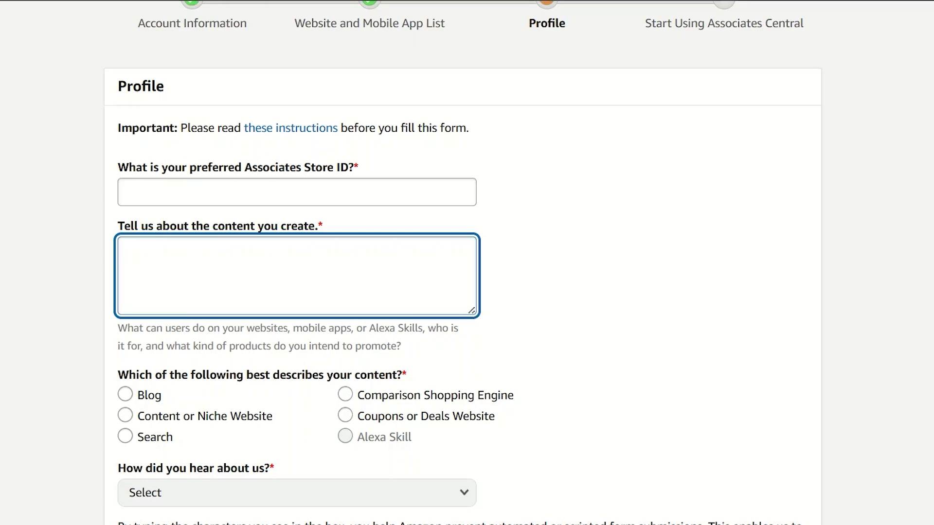
text(health and fitness)
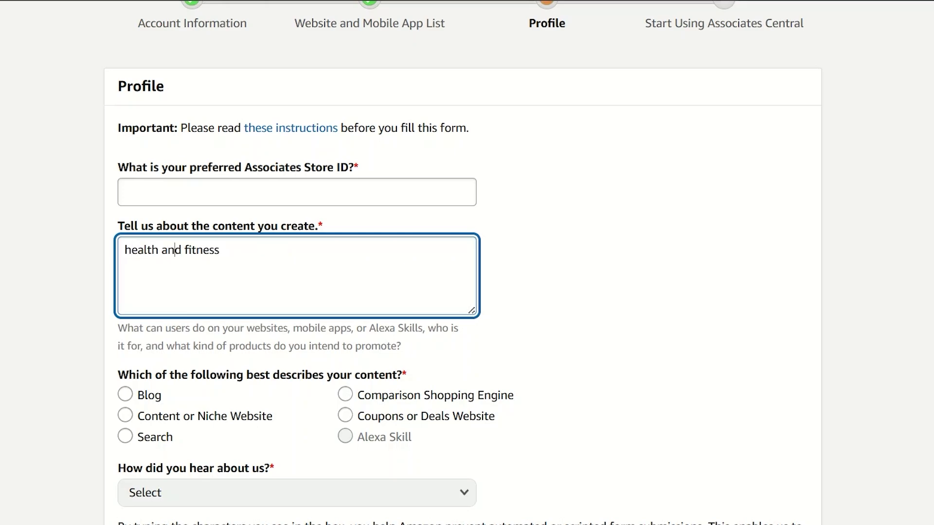
click(127, 395)
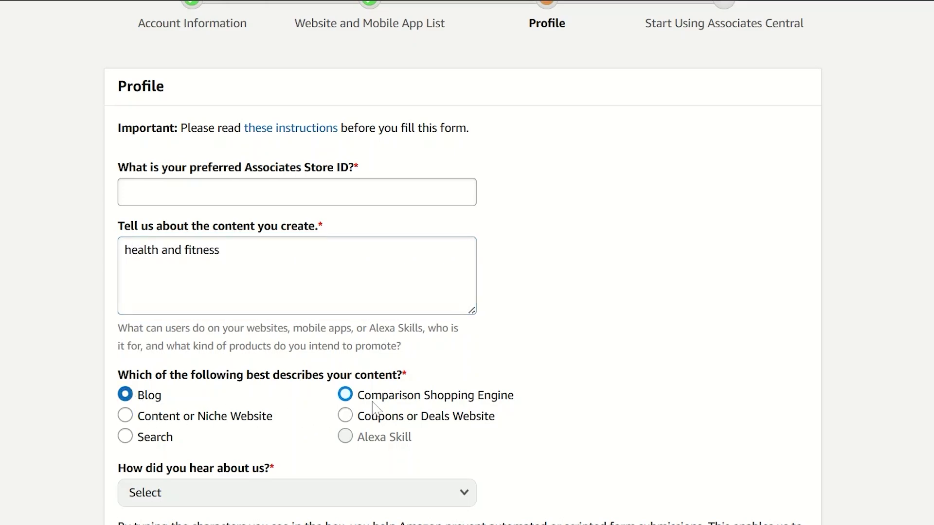
Set referral source to From the Amazon.com Website, enter the captcha, accept the agreement
scroll(602, 271, down, 5)
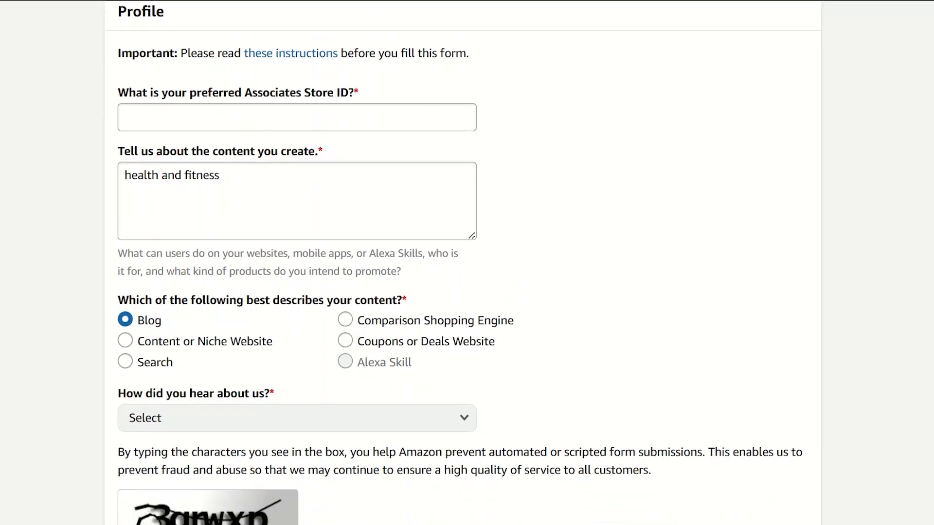
click(373, 247)
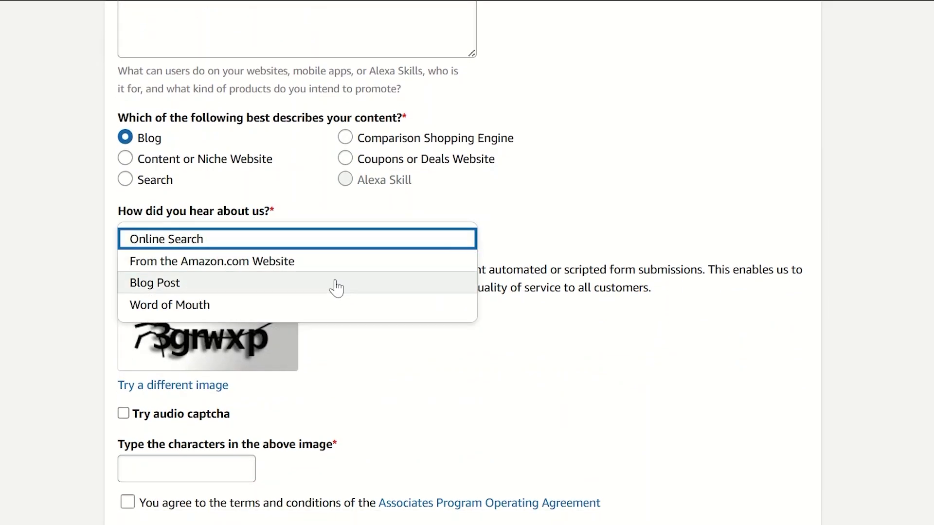
click(354, 265)
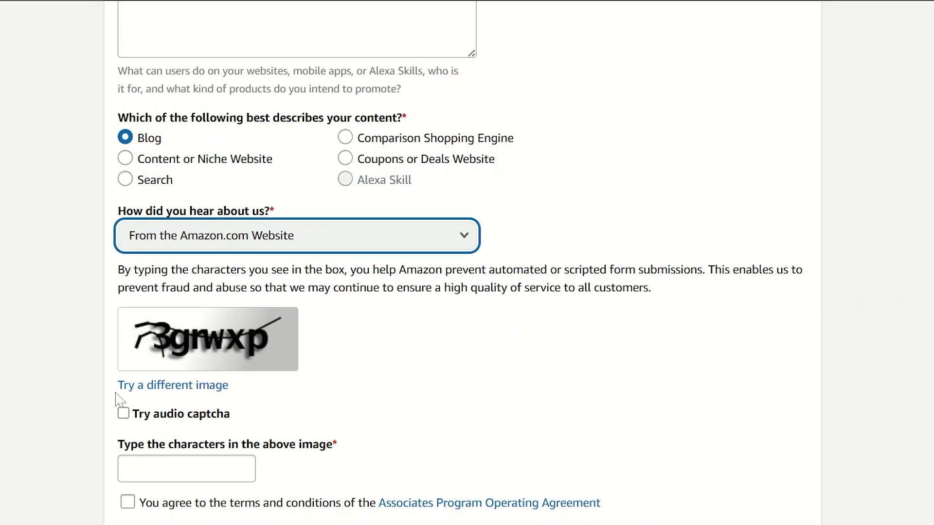
click(187, 468)
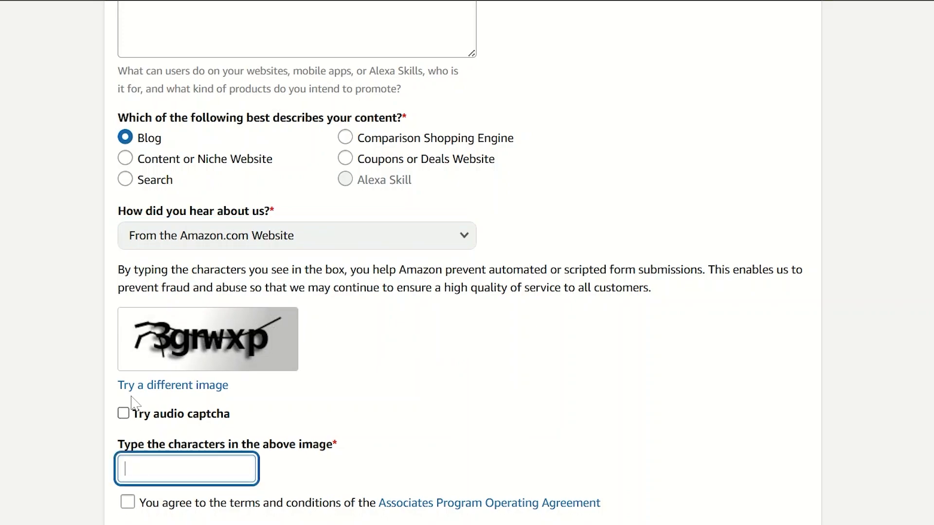
click(151, 385)
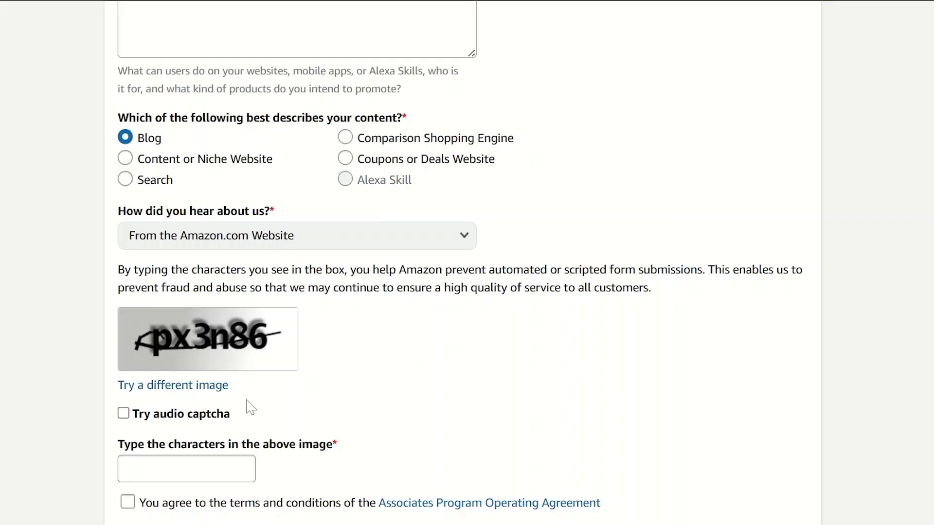
click(186, 469)
text(px3n86)
click(128, 502)
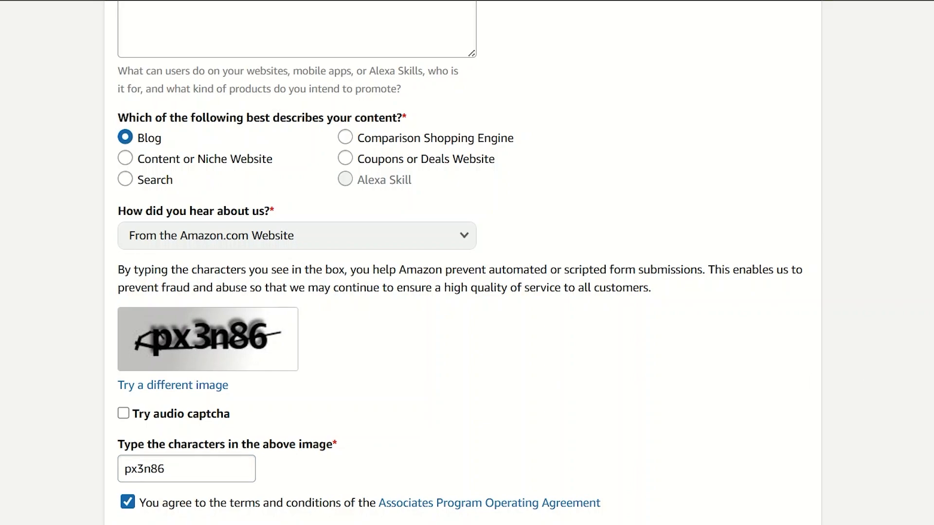
Enter Store ID 12345 and submit the profile to finish signup
scroll(563, 384, down, 3)
click(786, 419)
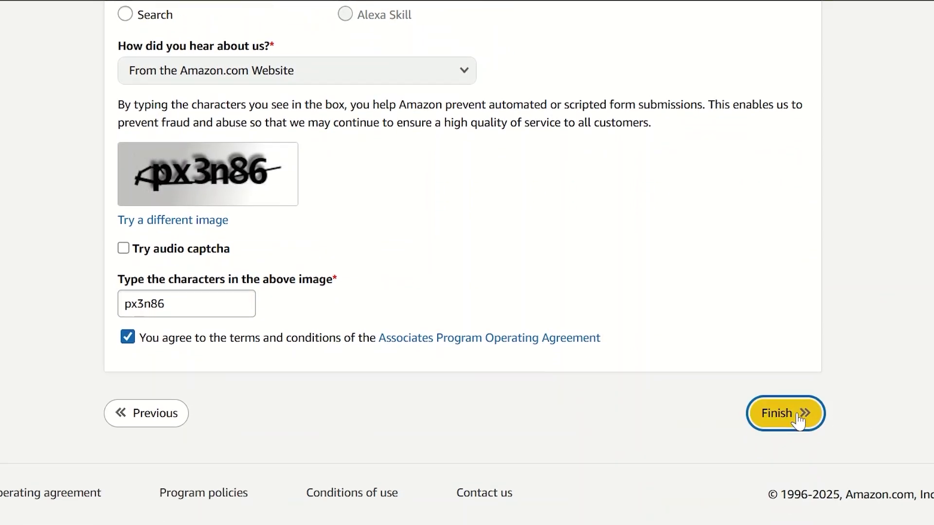
text(12345)
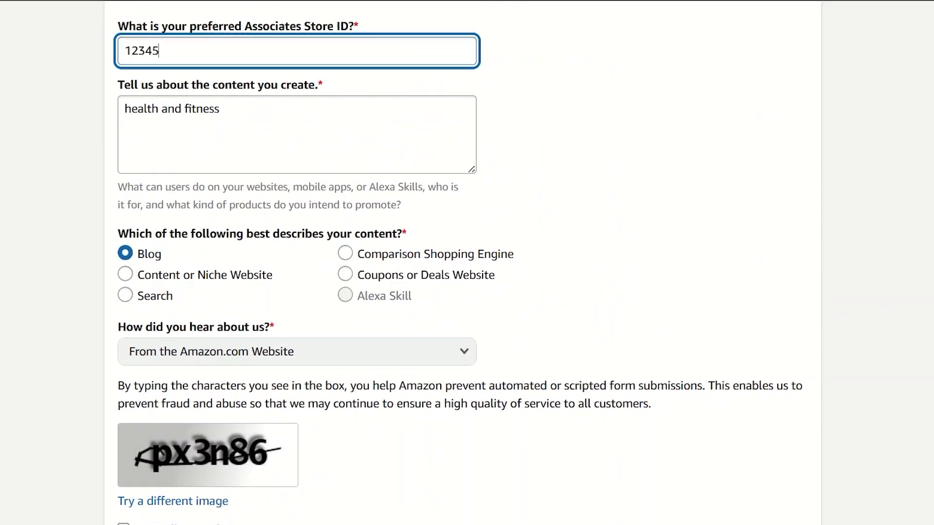
scroll(413, 418, down, 4)
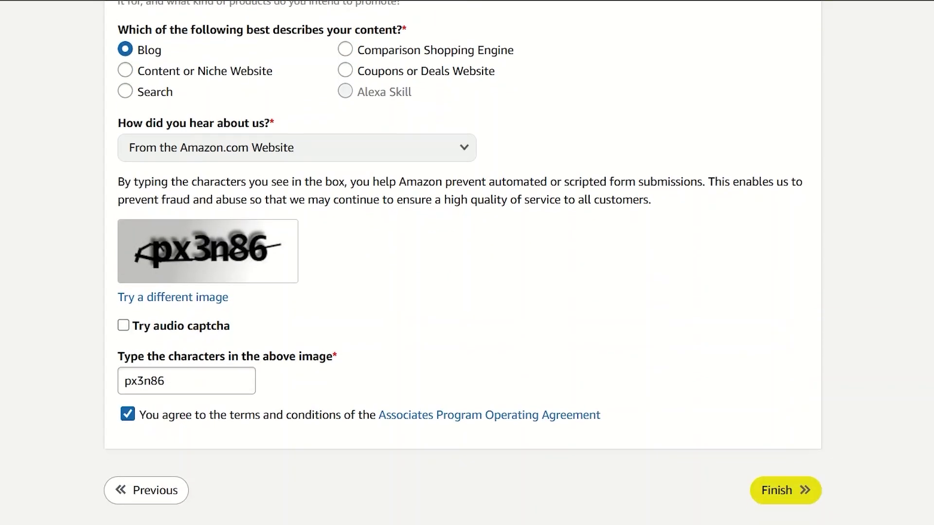
click(782, 489)
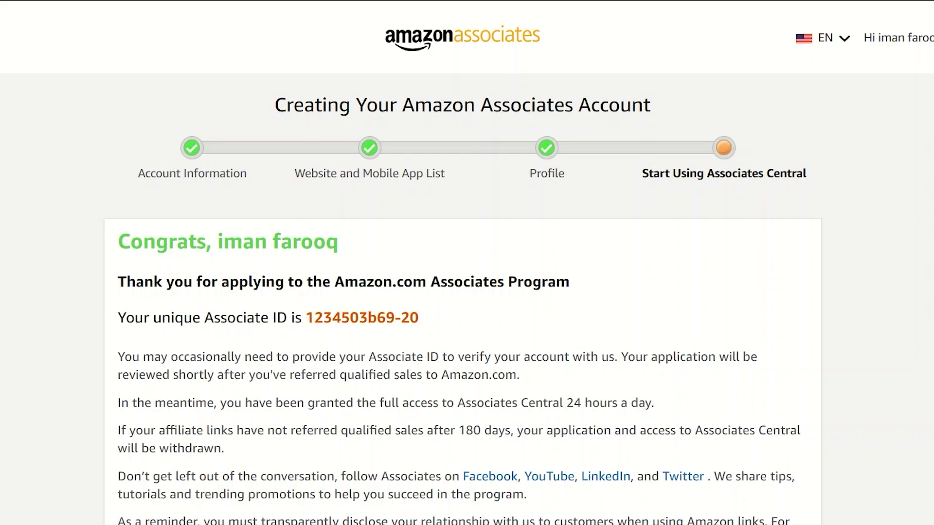
Copy the newly issued Associate ID from the Congrats page
drag(303, 318, 421, 321)
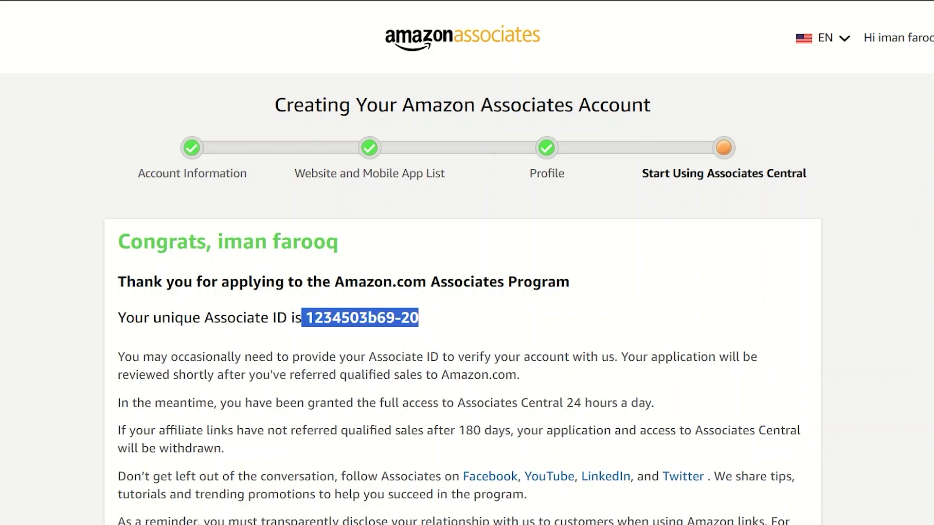
right_click(372, 310)
click(442, 330)
Scroll to the Payment and Tax section and bring up the Now link's menu
scroll(463, 263, down, 4)
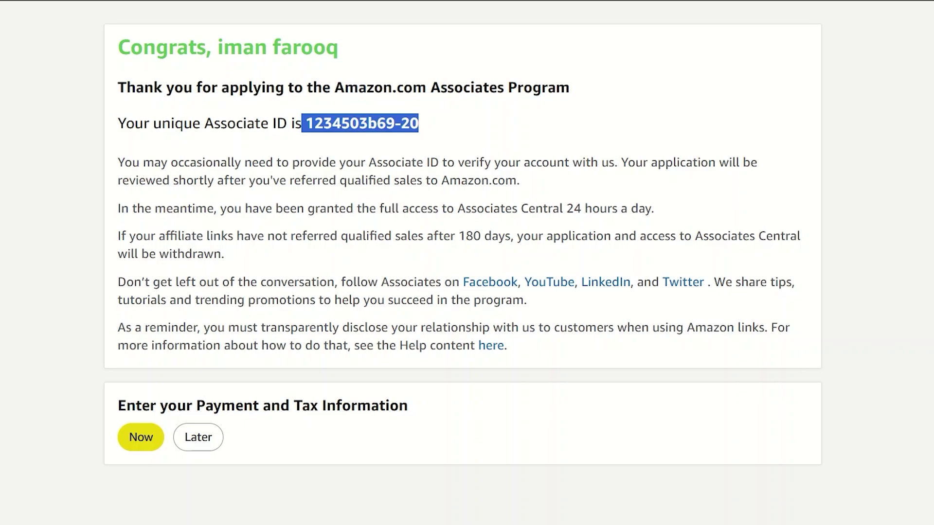
scroll(276, 411, up, 4)
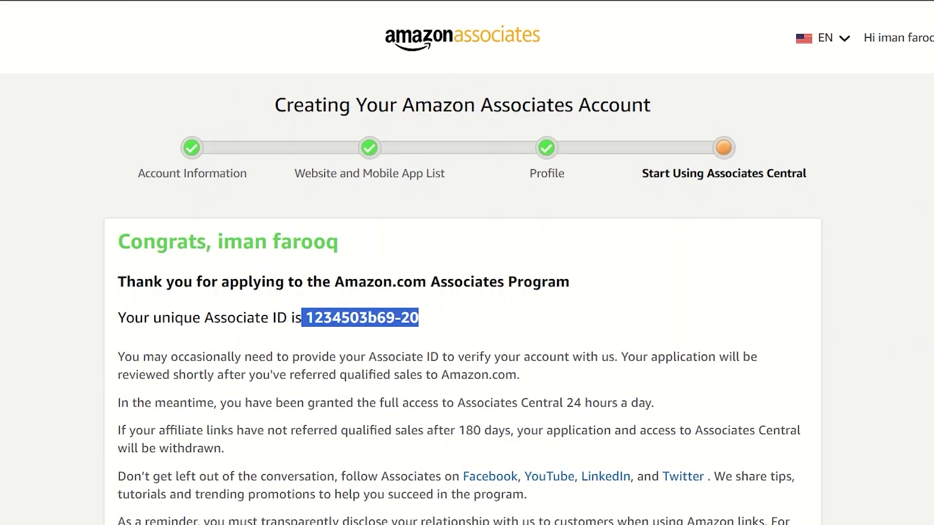
scroll(468, 263, down, 5)
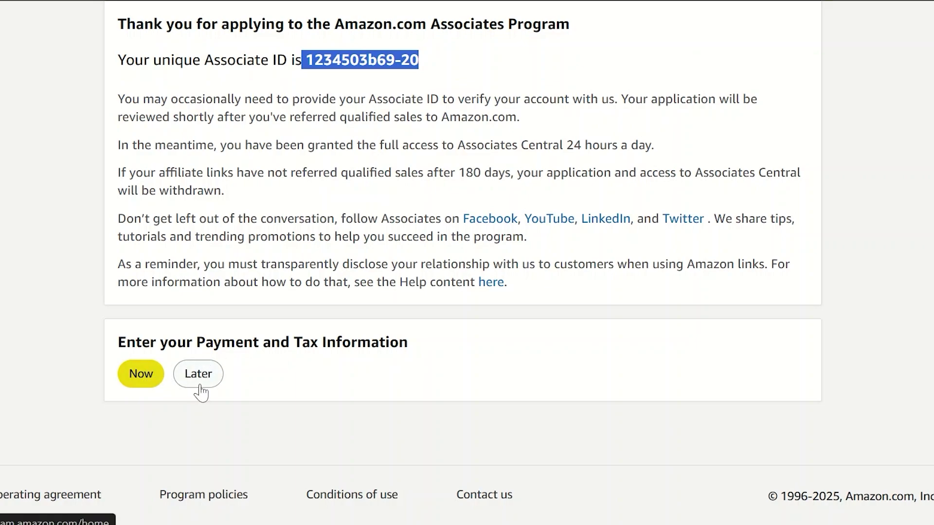
right_click(146, 379)
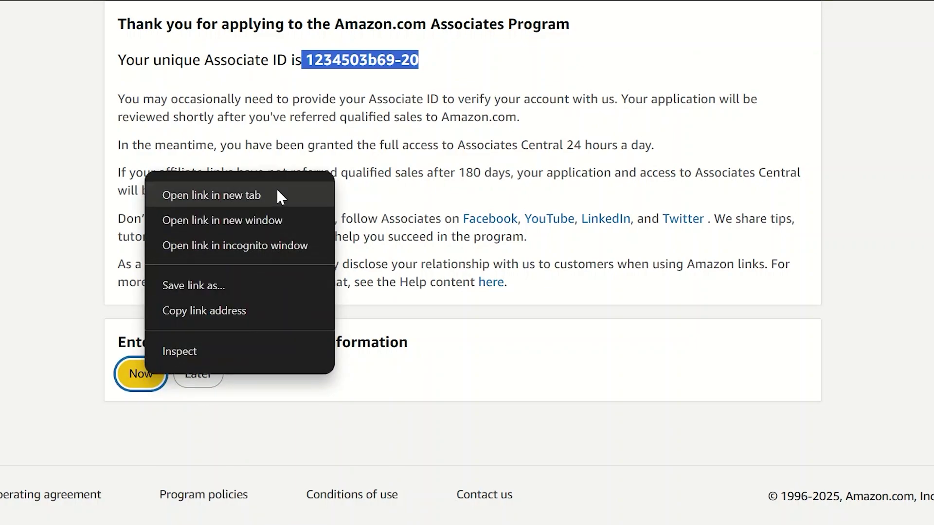
Open the Now link in a new tab and sign in with the saved password
click(211, 195)
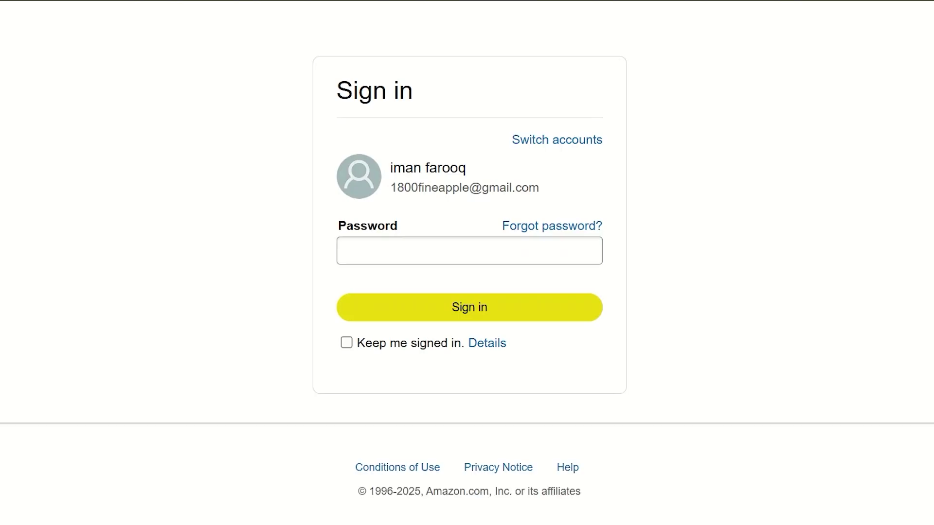
click(444, 250)
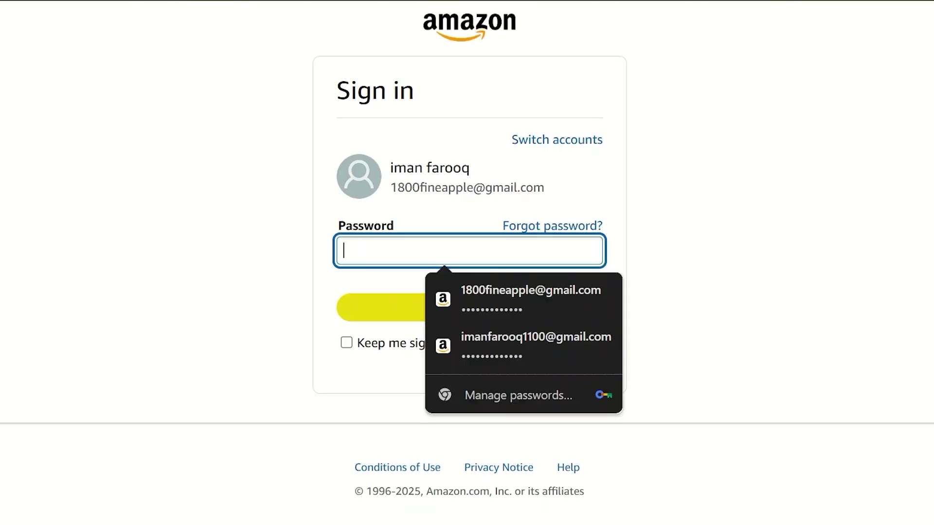
click(504, 314)
click(486, 313)
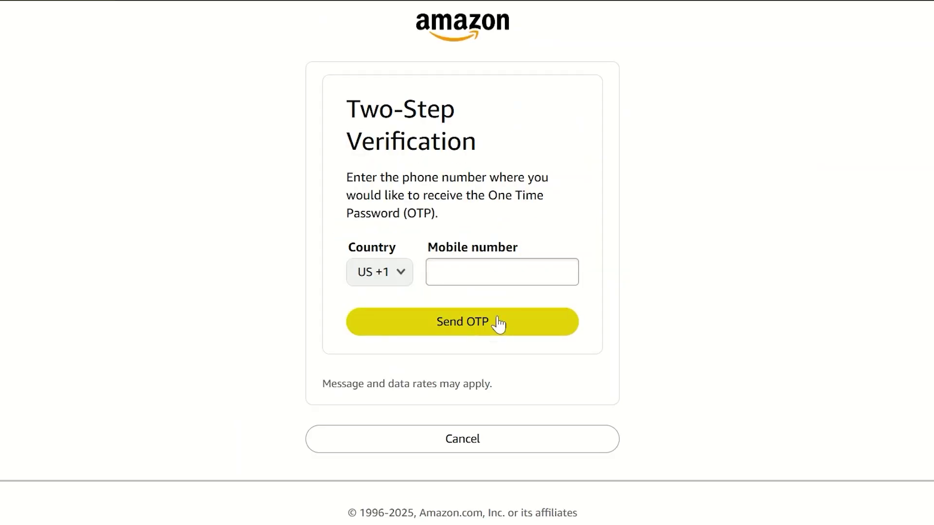
Choose PK +92 as the verification country and request the OTP
click(401, 274)
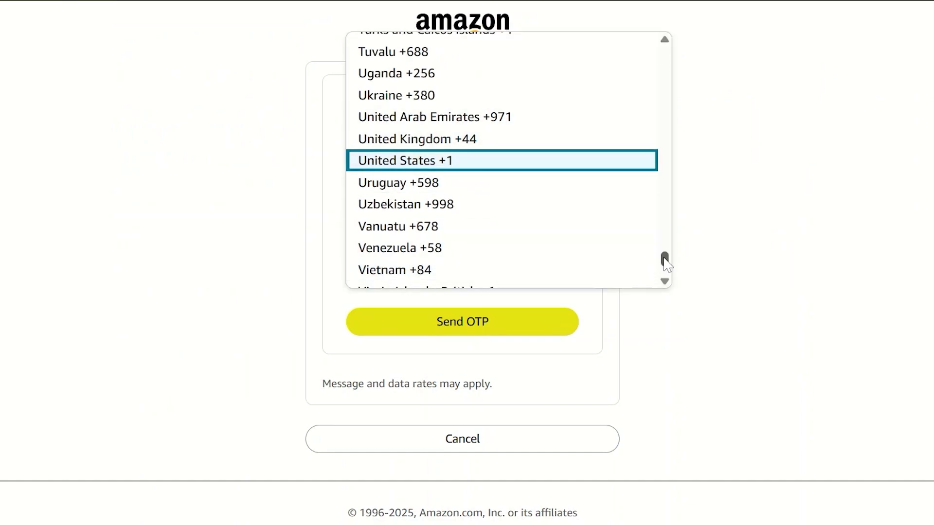
drag(666, 259, 670, 235)
click(506, 327)
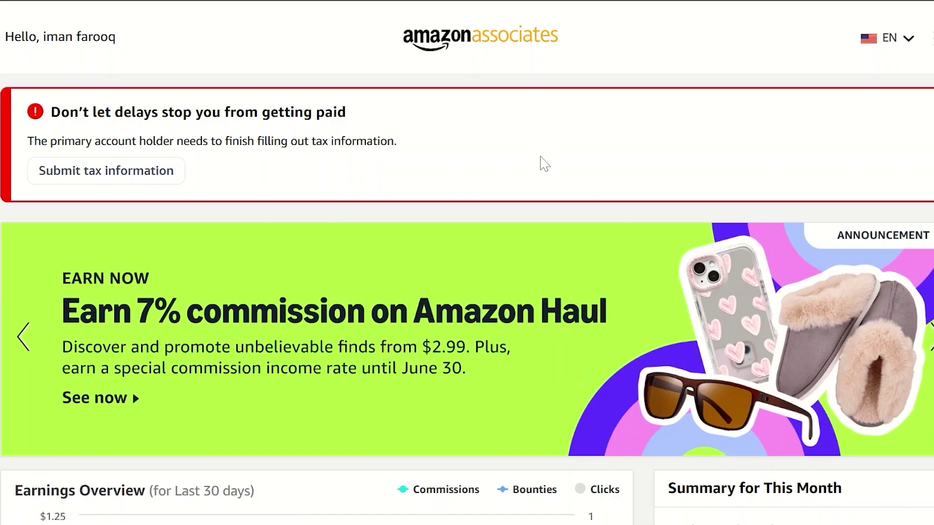
Scroll through the dashboard and back up, then open the main navigation menu
scroll(595, 224, down, 2)
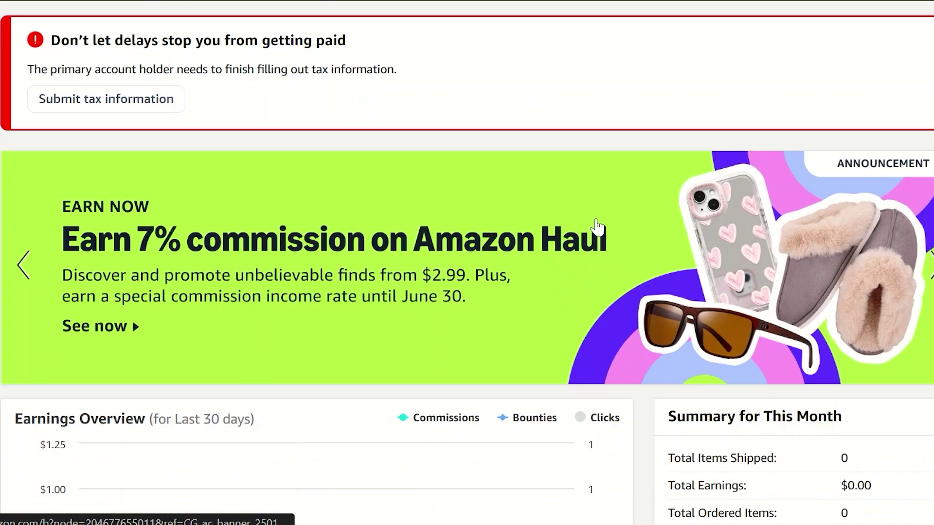
scroll(598, 226, down, 7)
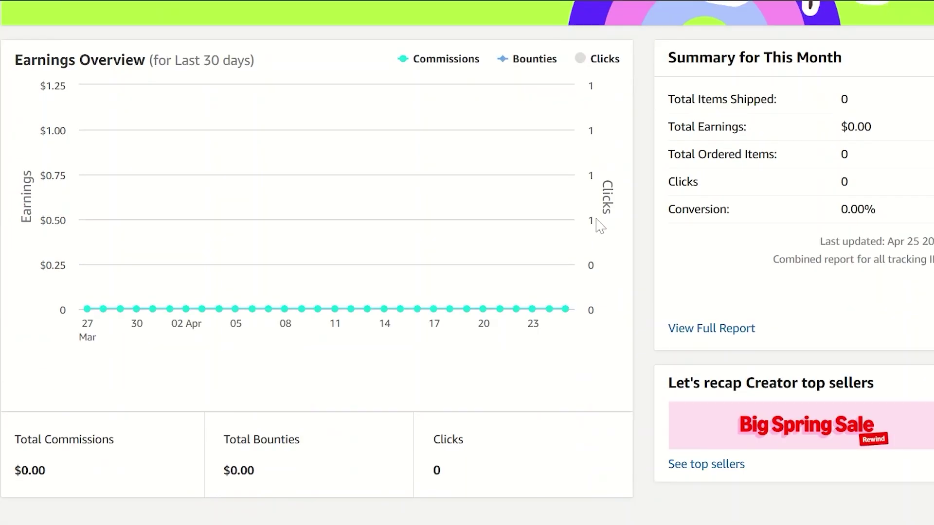
scroll(600, 225, down, 7)
scroll(600, 225, up, 16)
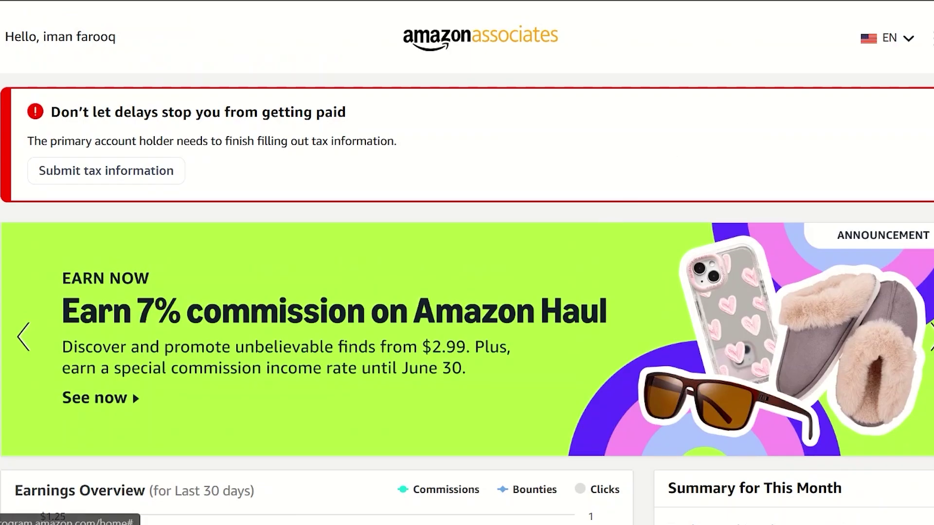
click(834, 38)
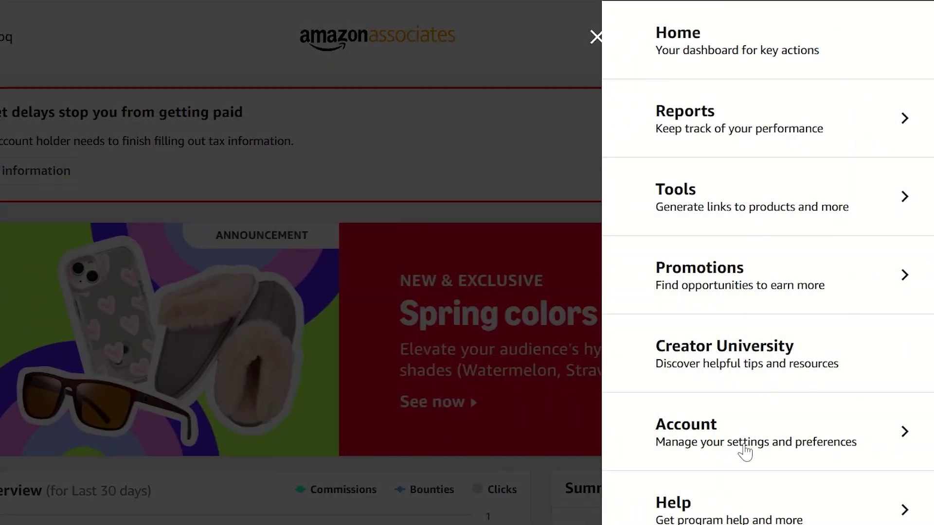
Go to Account > Account Settings and choose to change the payment method
click(745, 451)
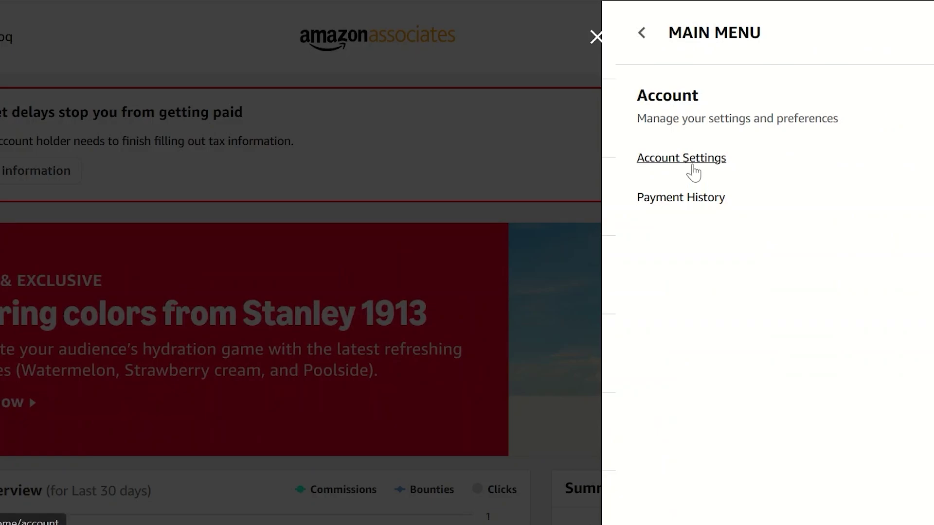
click(694, 170)
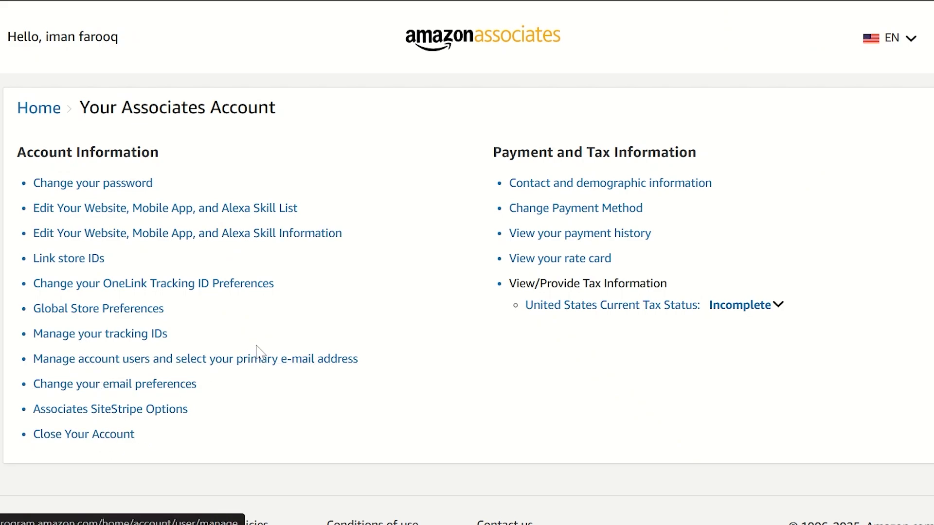
click(598, 209)
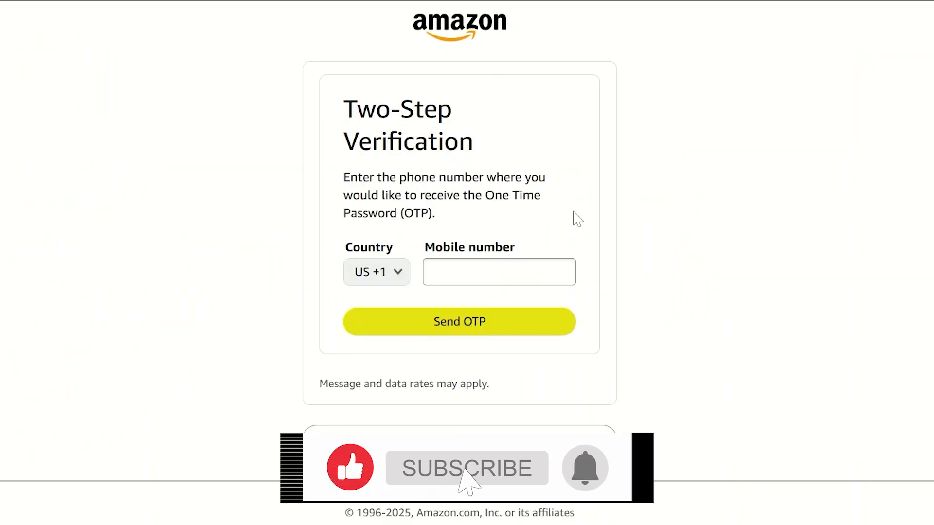
click(499, 272)
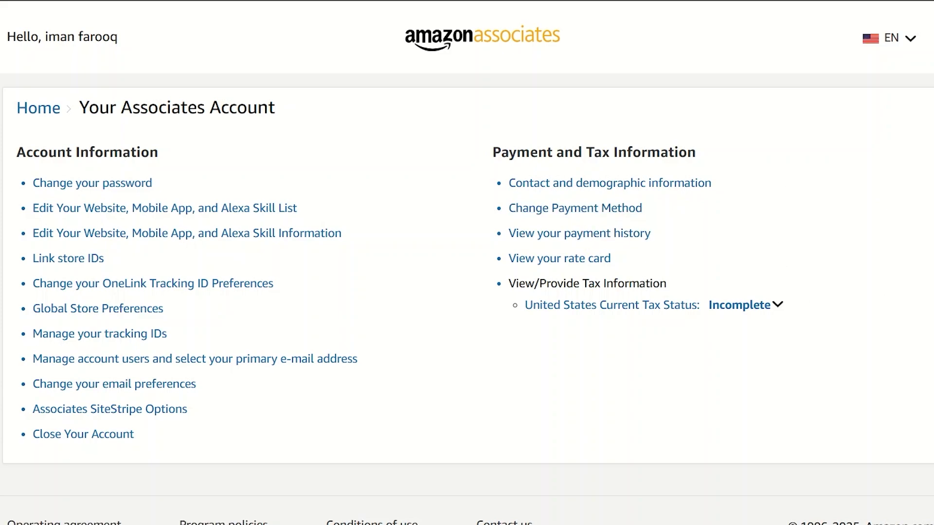
click(622, 209)
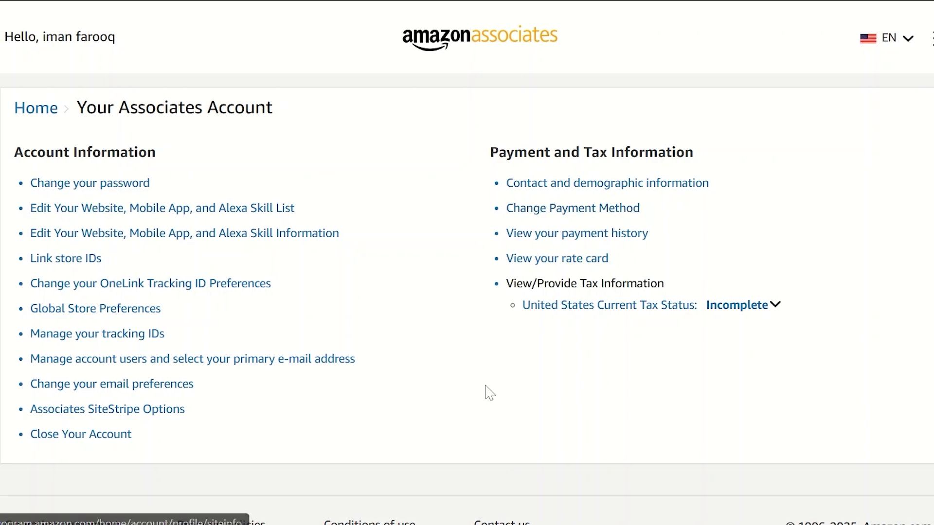
click(635, 236)
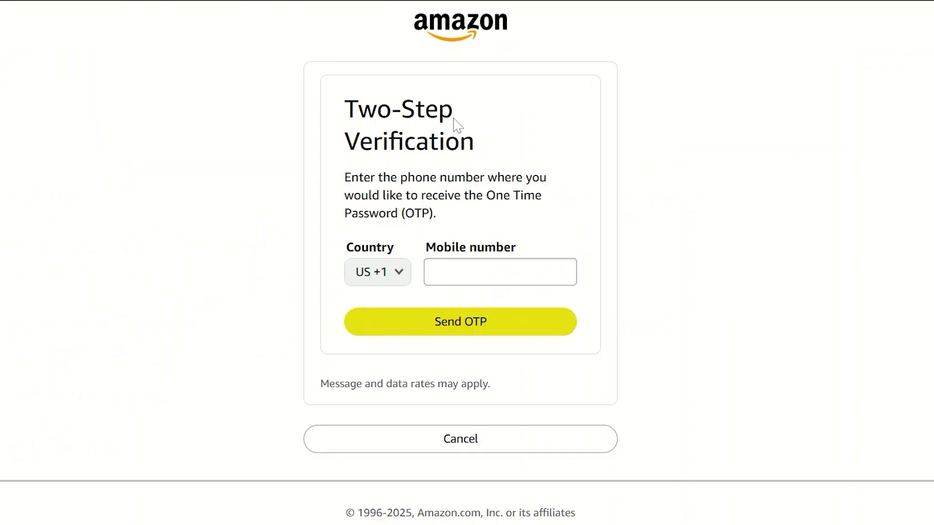
Keep the verification country at United States +1, then go back to account settings
click(392, 271)
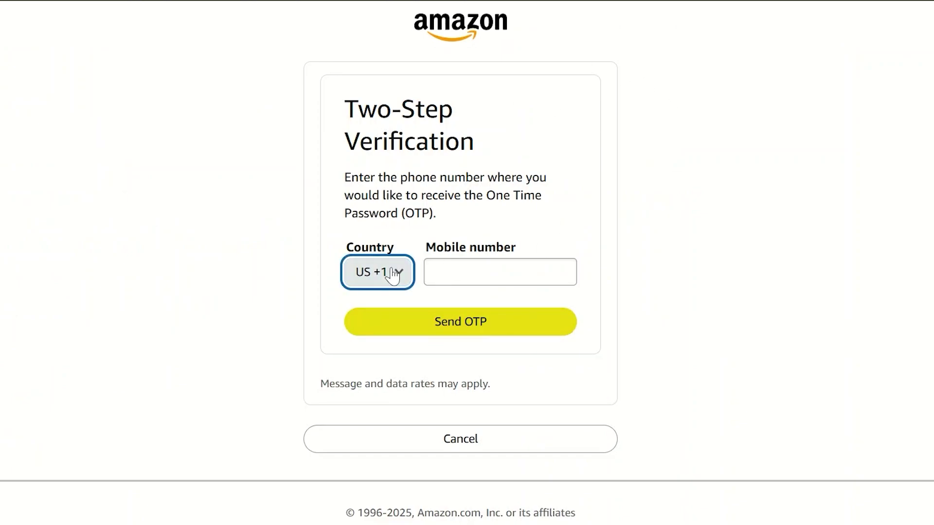
click(805, 166)
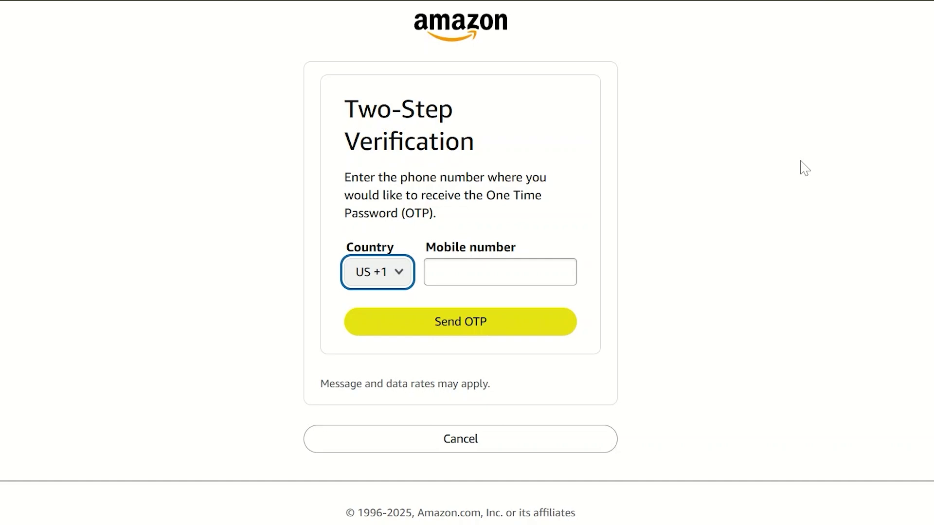
key(alt+Left)
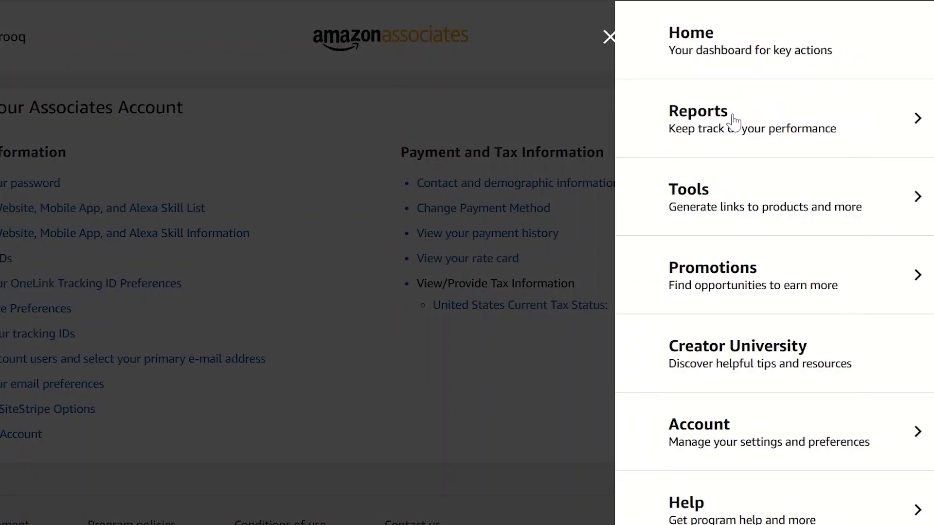
View the Reports menu, return to the main menu, and scroll to the $0.00 Earnings Overview
click(733, 125)
click(647, 34)
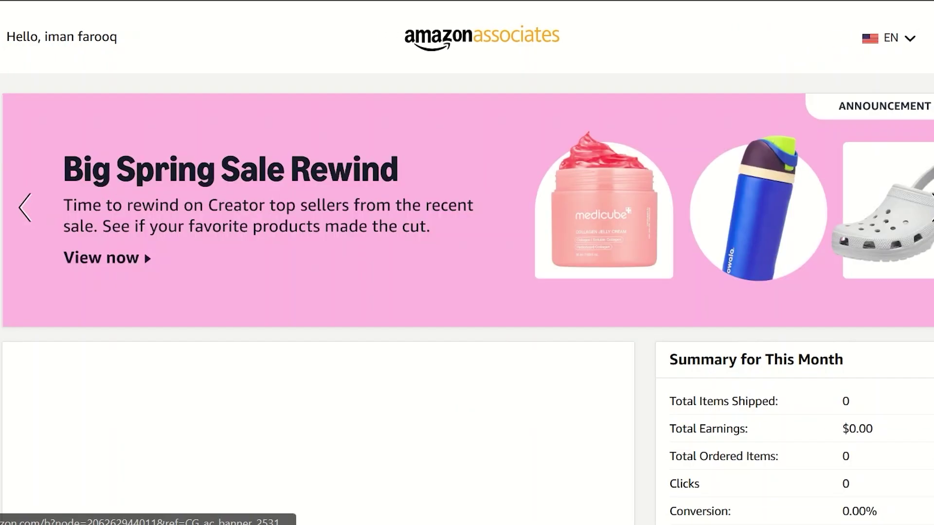
scroll(531, 334, down, 3)
scroll(467, 266, down, 3)
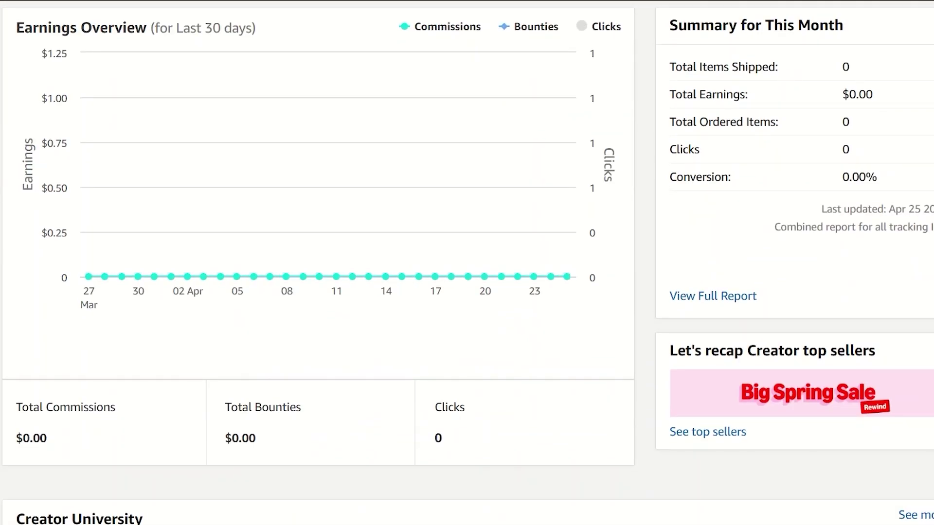